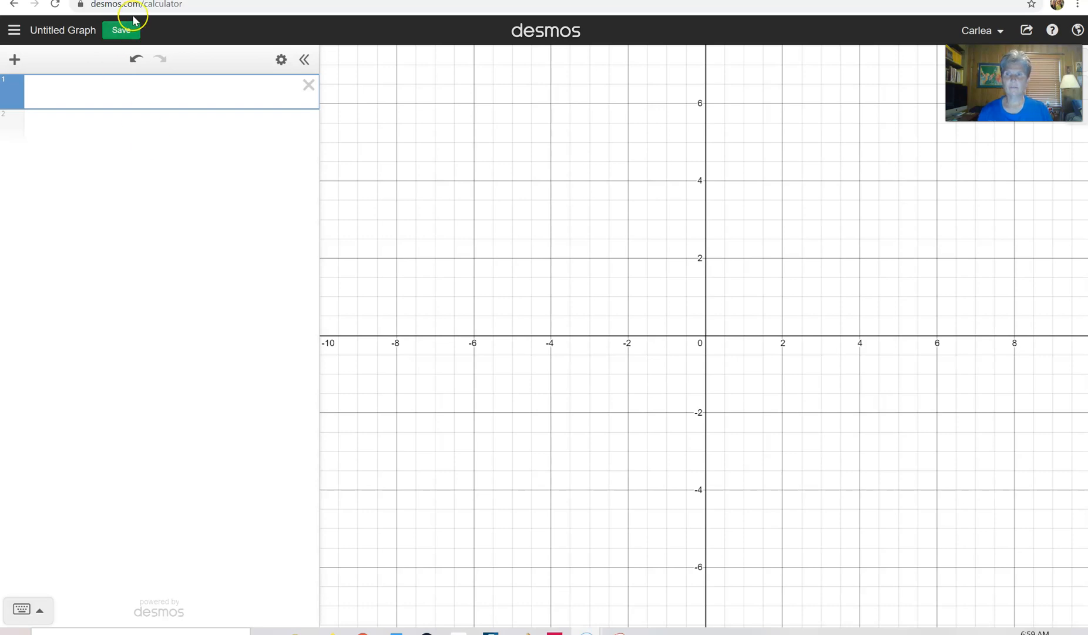
# Step: Begin the first expression line as the list definition "A =" with the keypad shown
pyautogui.click(175, 89)
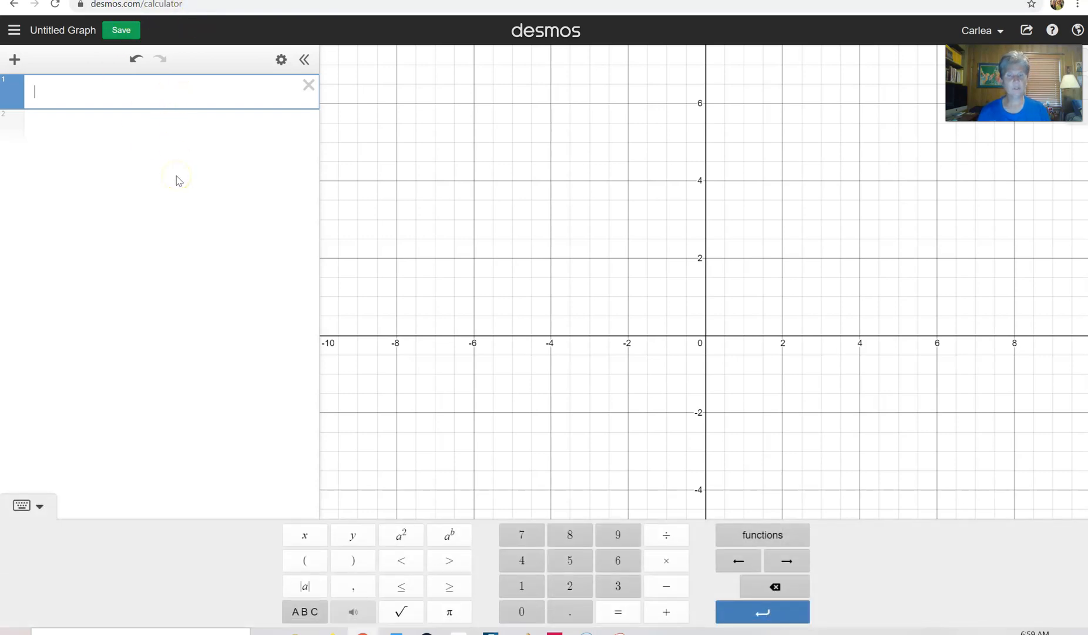
pyautogui.click(39, 506)
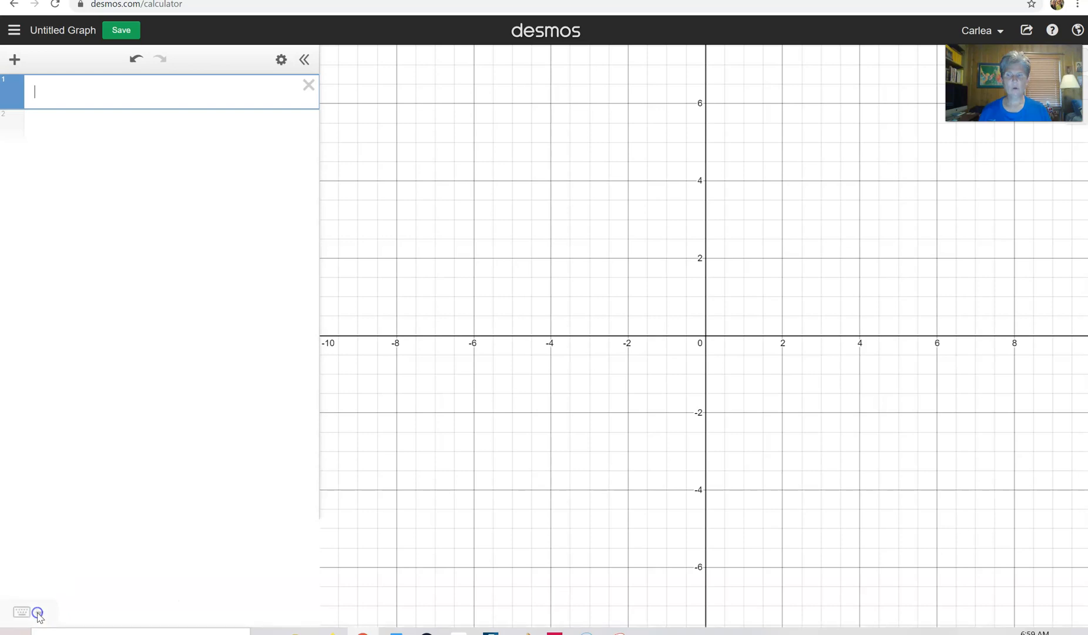
pyautogui.click(38, 611)
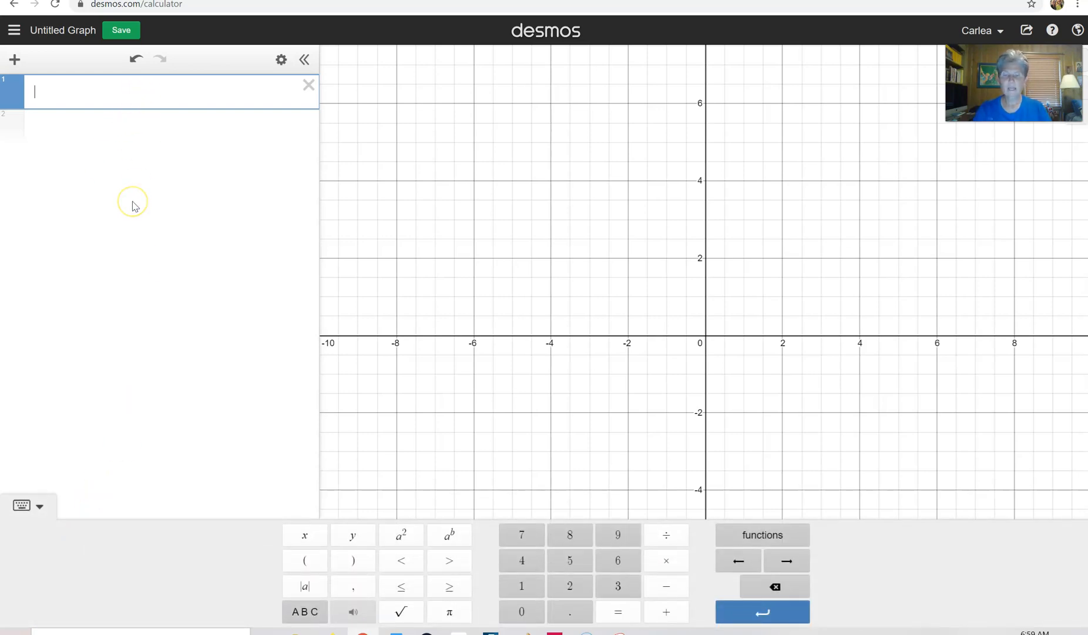
pyautogui.write('A=')
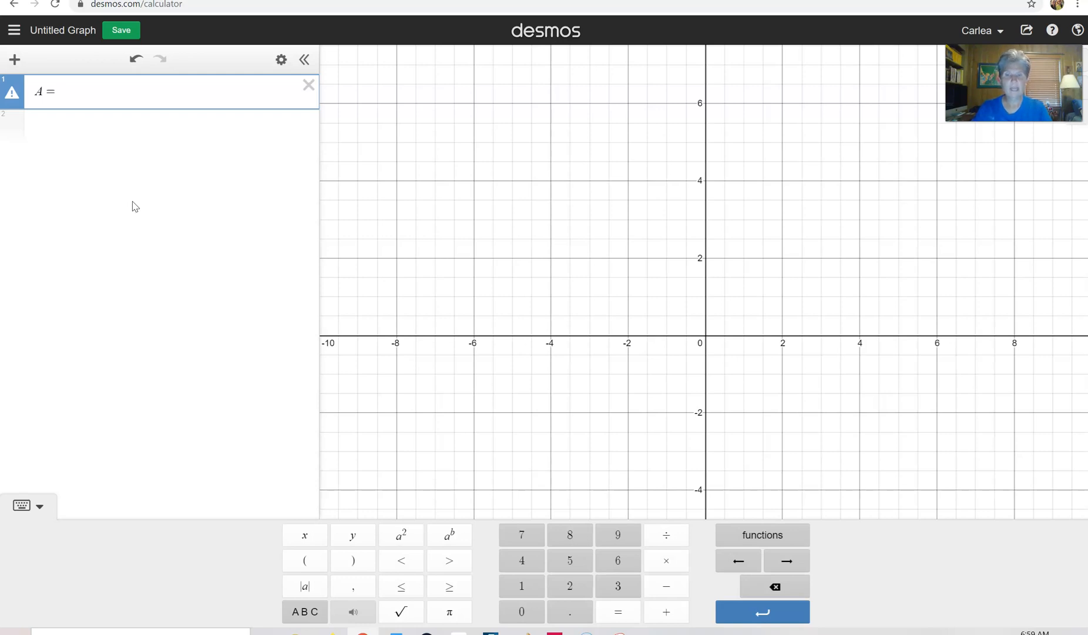
pyautogui.write('[')
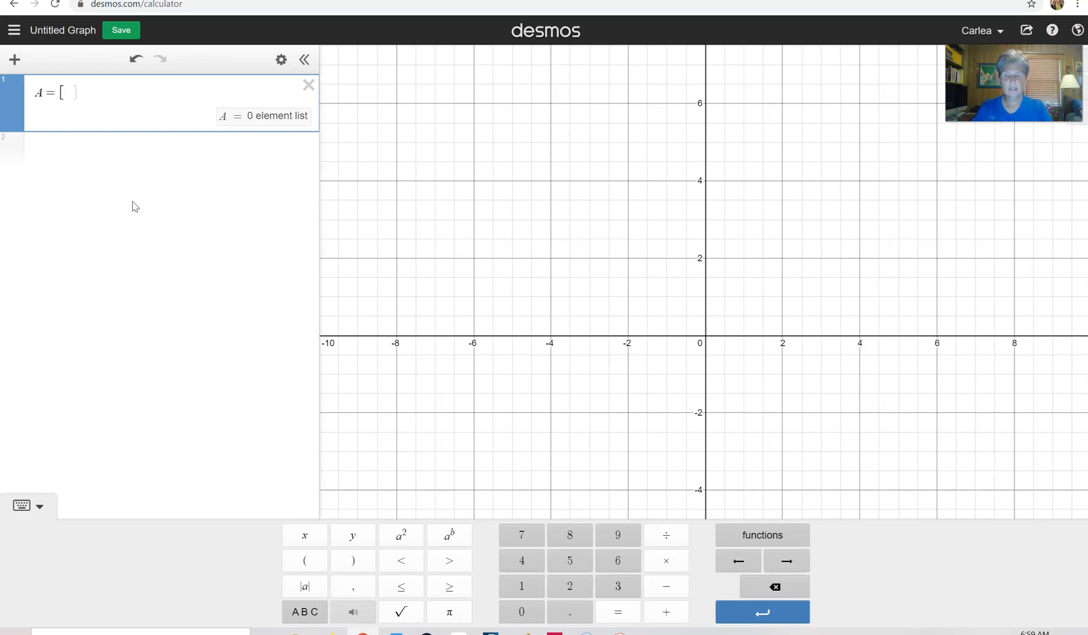
pyautogui.write('5.6,')
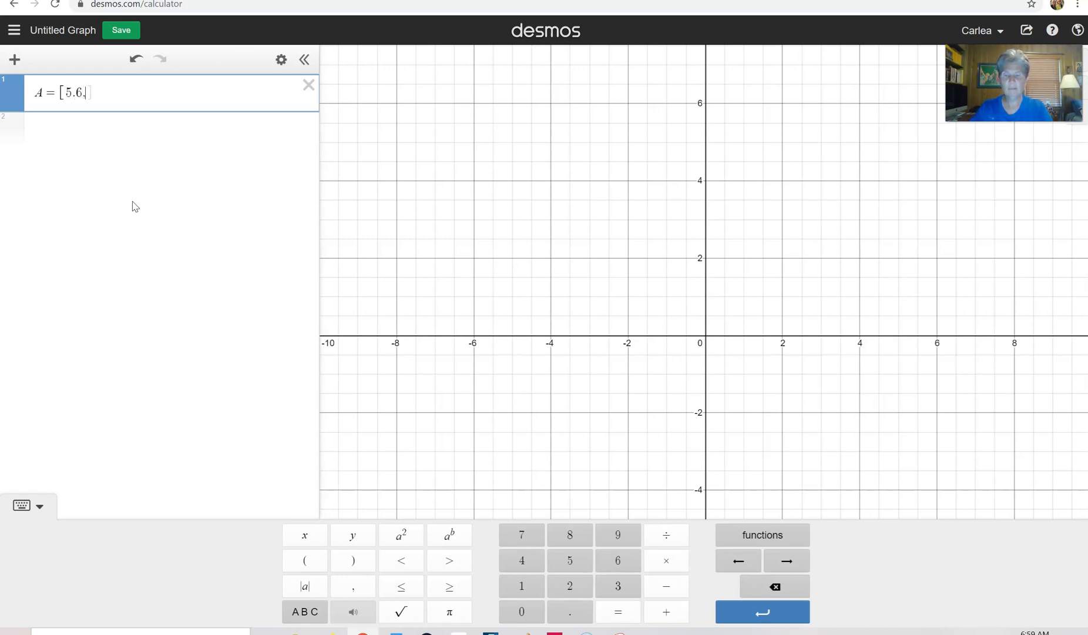
pyautogui.write('4.7,')
pyautogui.write('1.8,')
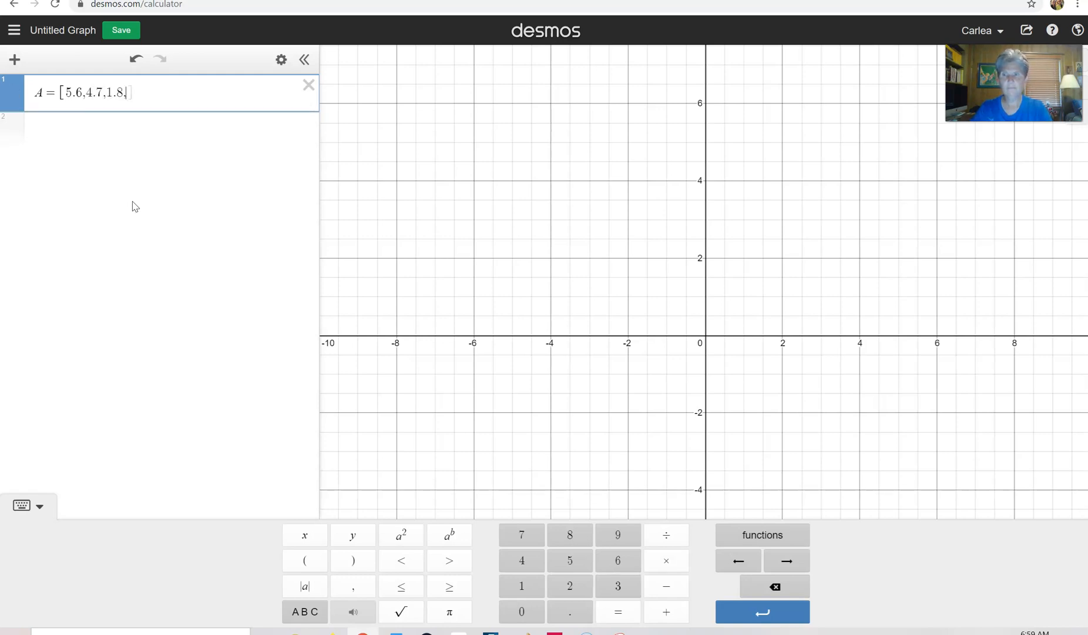
pyautogui.write('9.0')
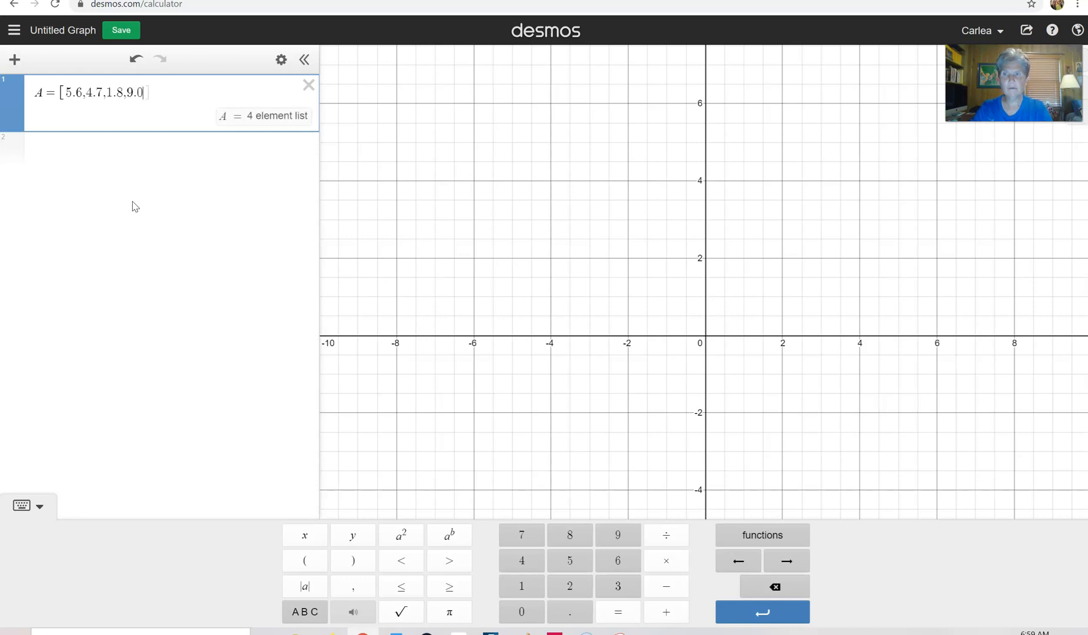
pyautogui.write(',')
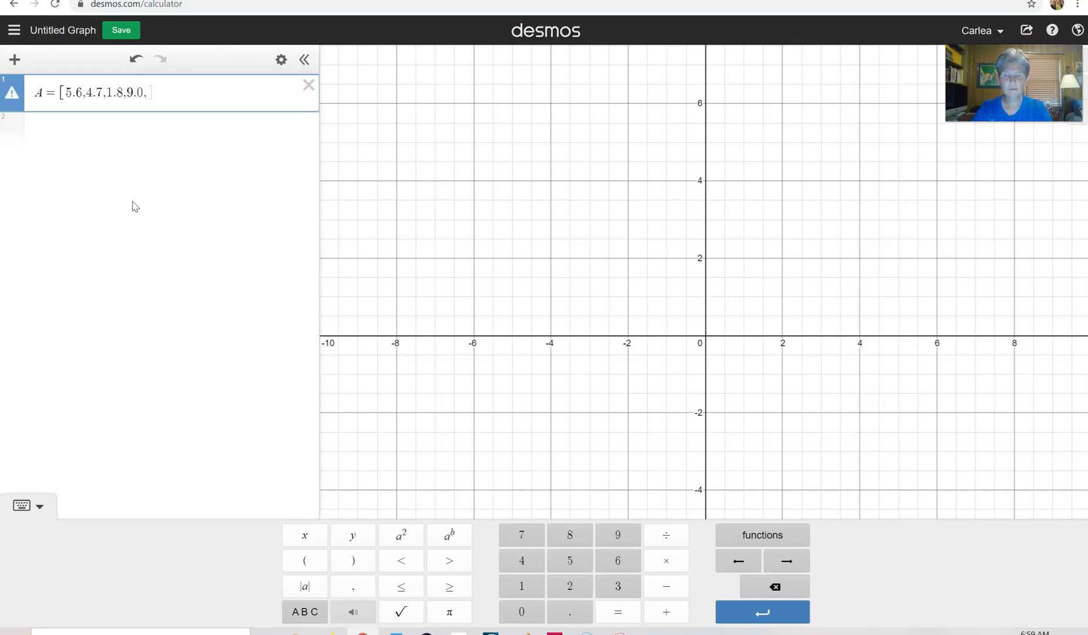
pyautogui.write('7.1')
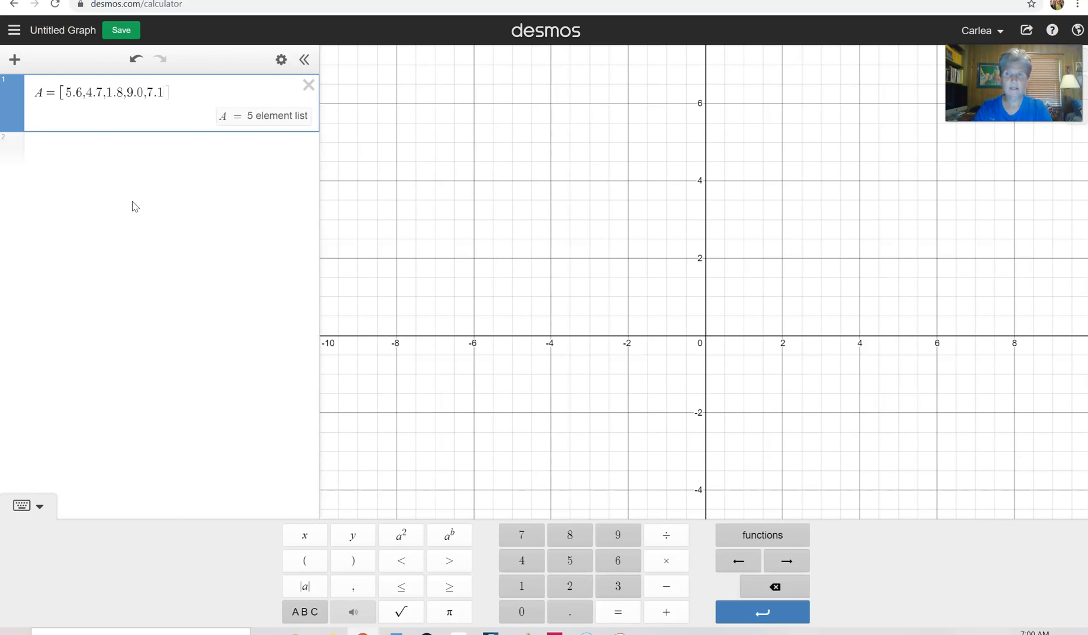
pyautogui.write(',')
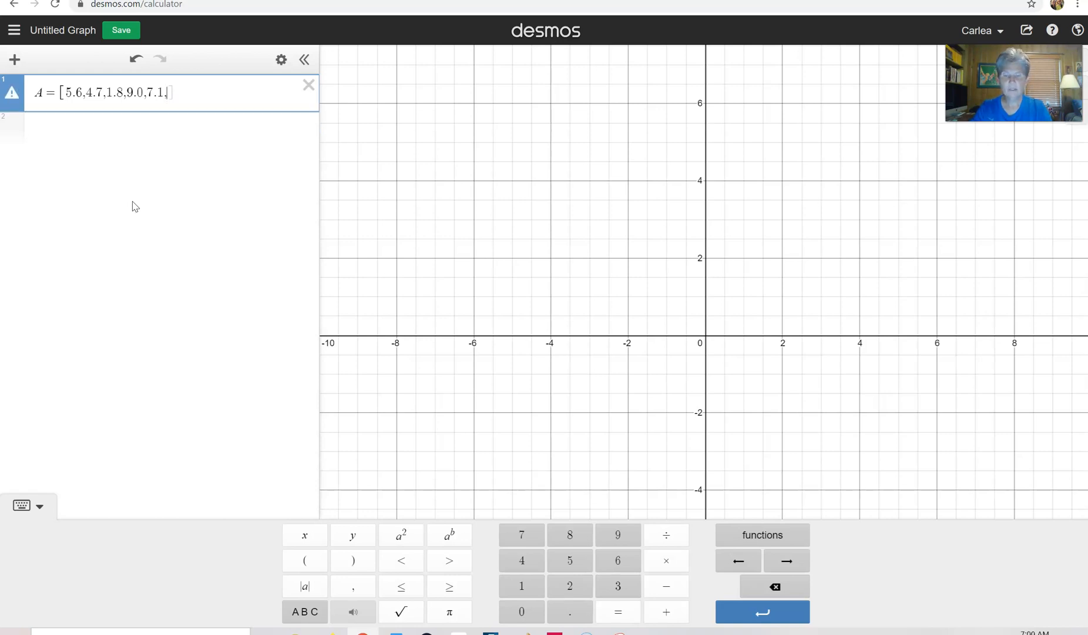
pyautogui.write('6.3,')
pyautogui.write('4')
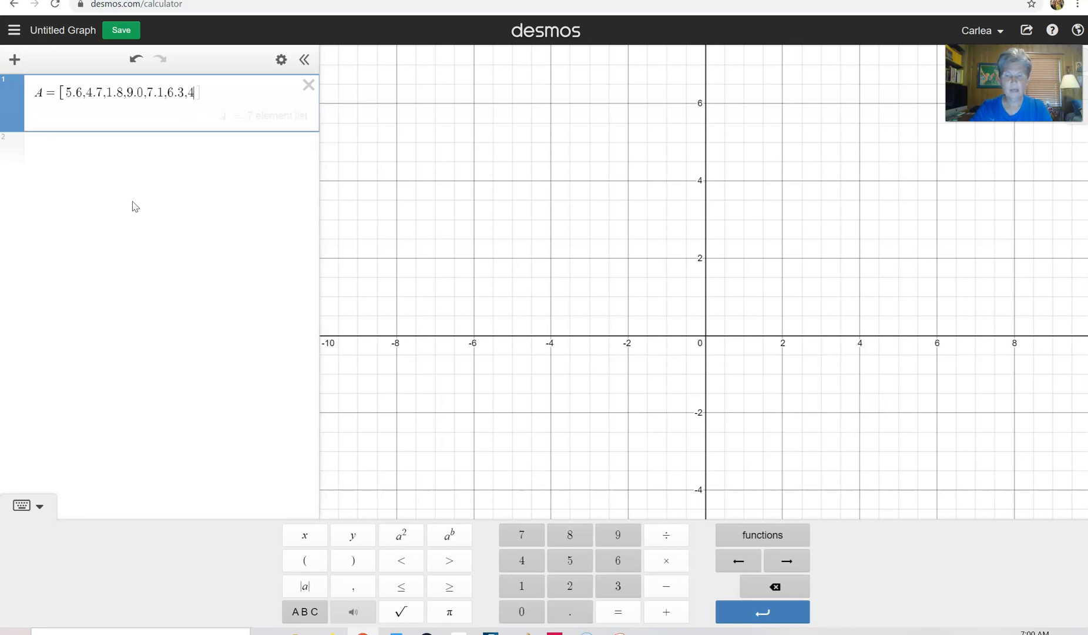
pyautogui.write('.2,')
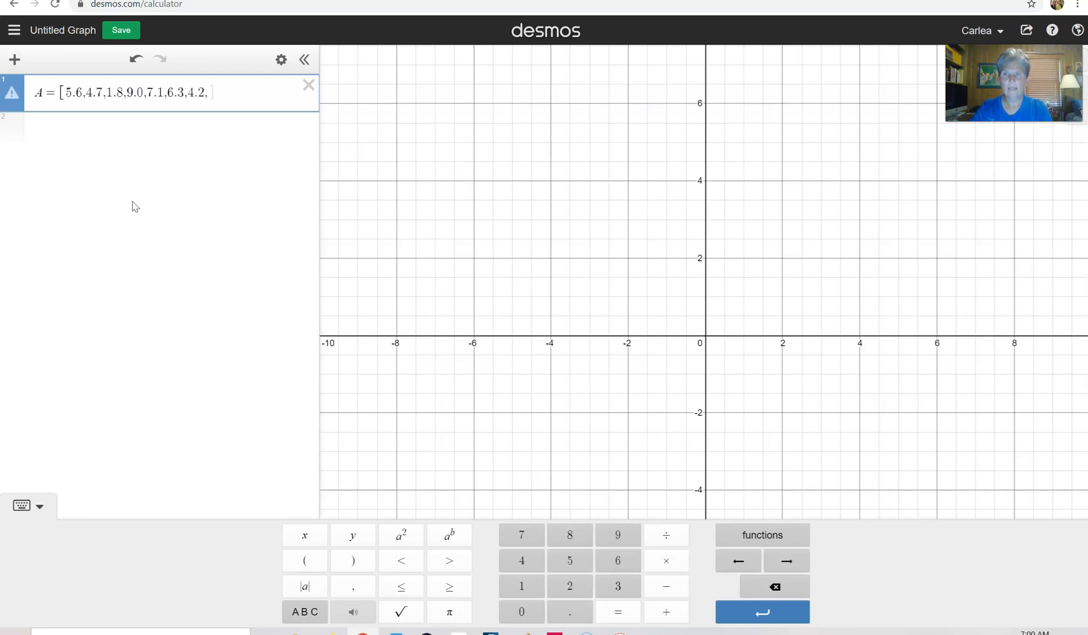
pyautogui.write('3.9')
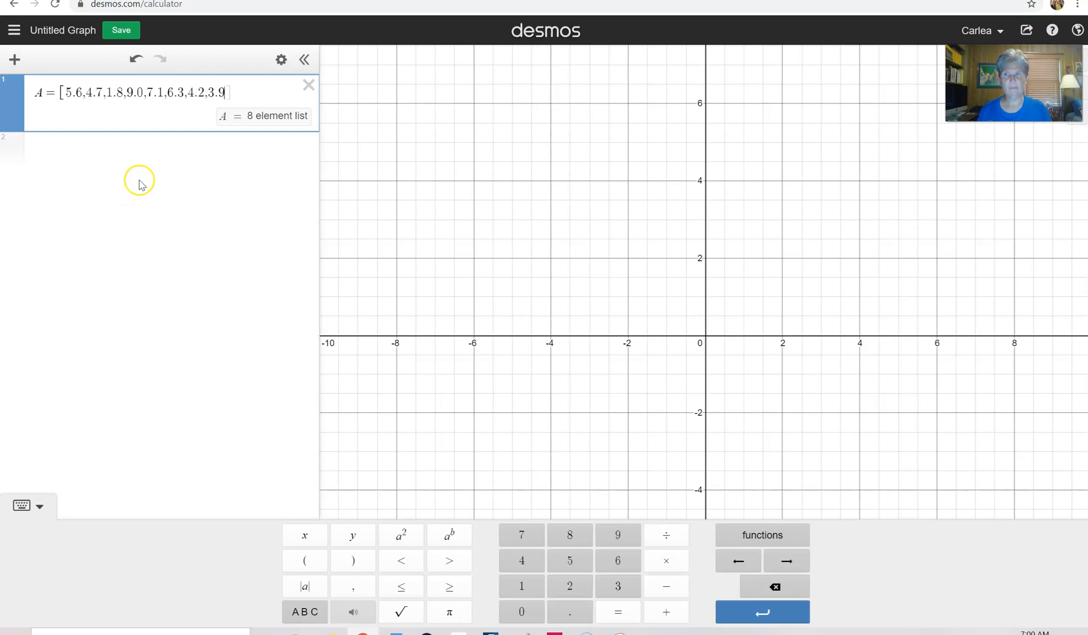
# Step: Compute mean(A) on line 2 via the Stats functions menu, giving 5.325
pyautogui.click(118, 150)
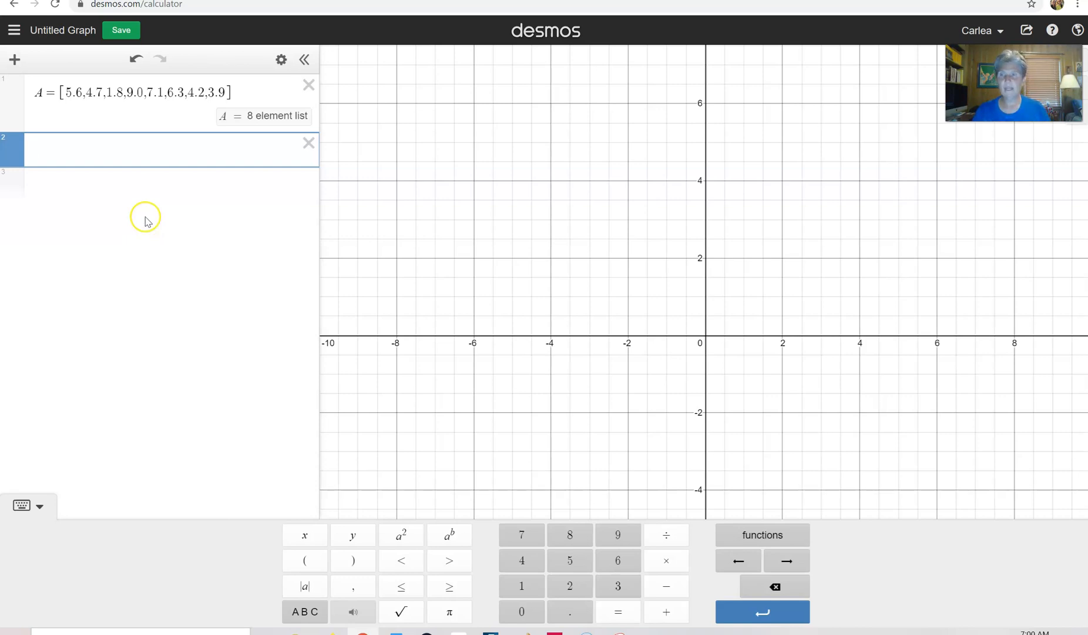
pyautogui.click(733, 534)
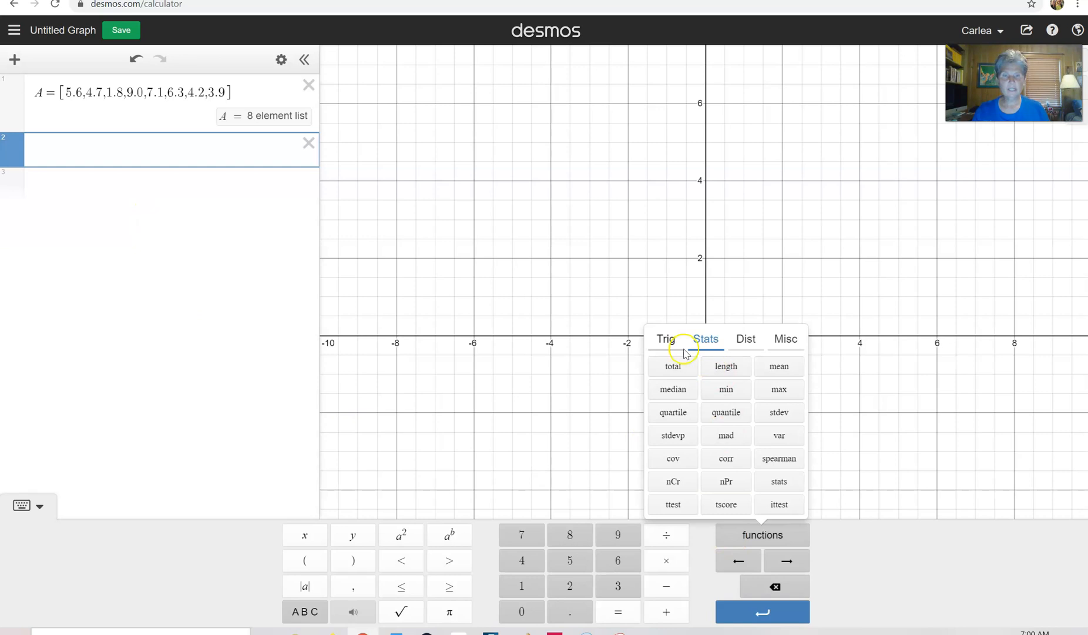
pyautogui.click(665, 338)
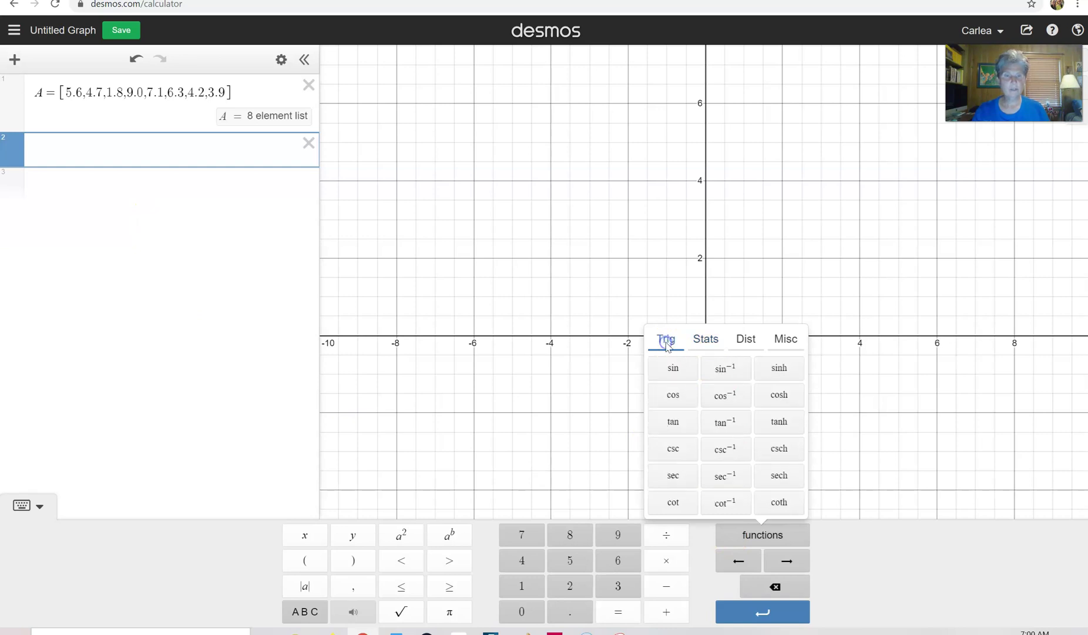
pyautogui.click(705, 338)
pyautogui.click(745, 338)
pyautogui.click(787, 339)
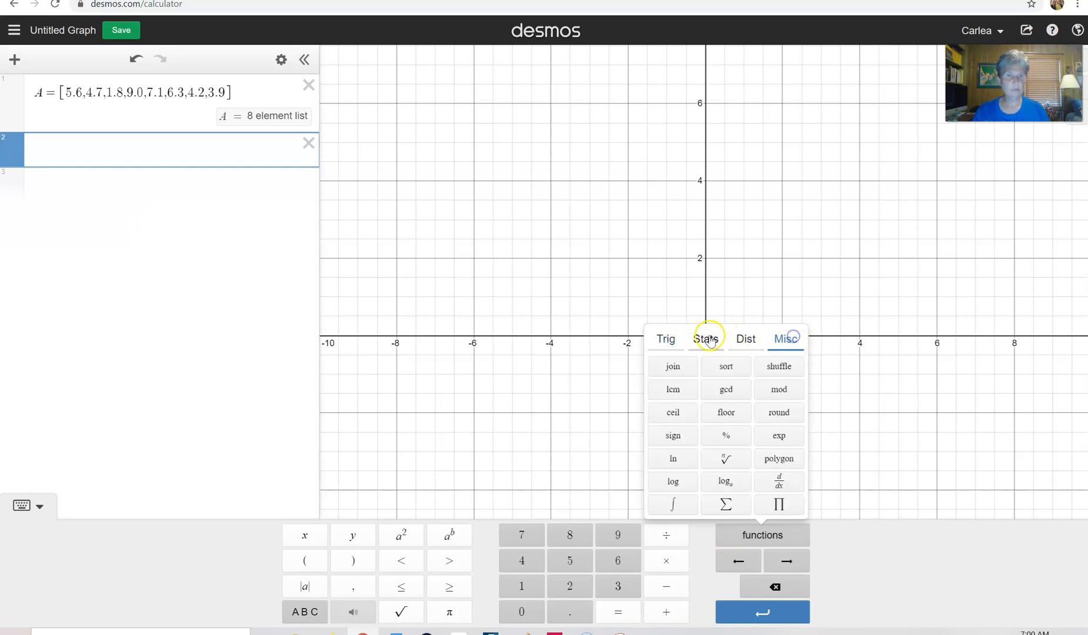
pyautogui.click(706, 338)
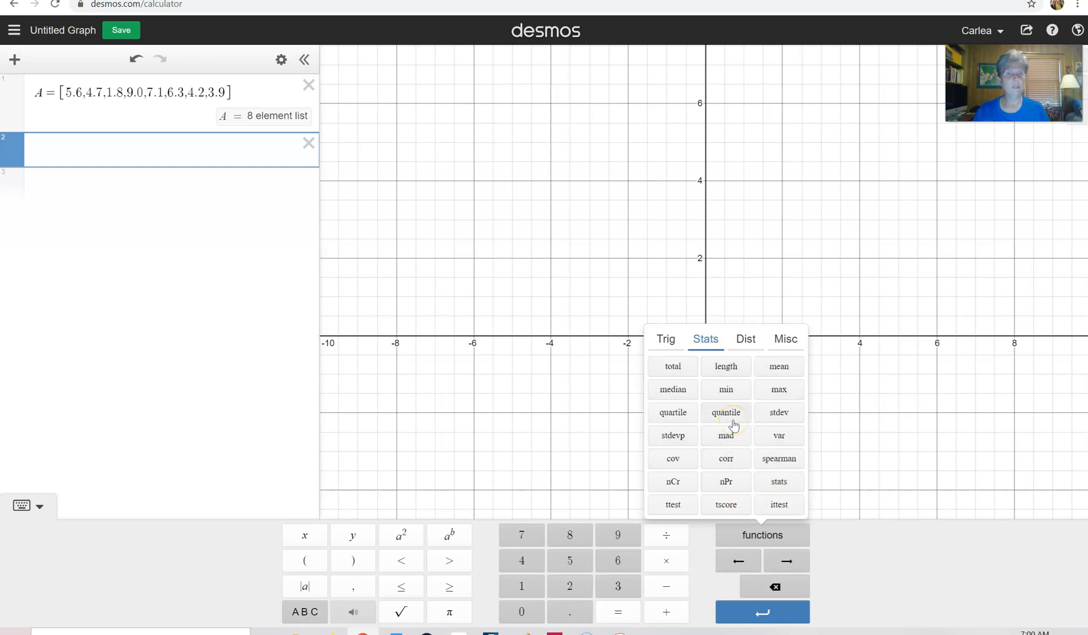
pyautogui.click(778, 367)
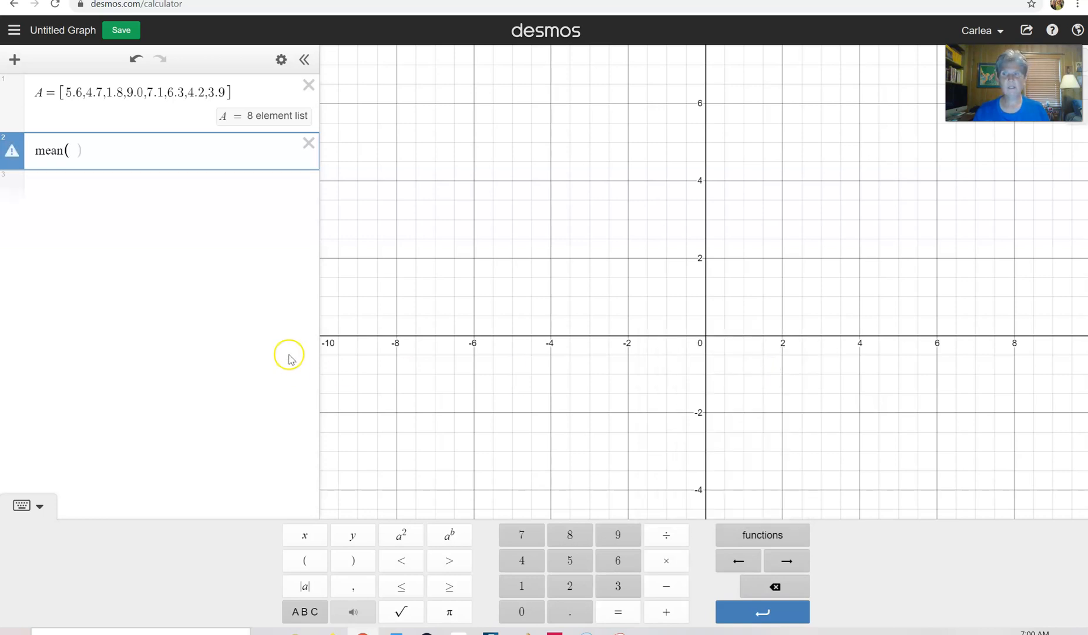
pyautogui.write('A')
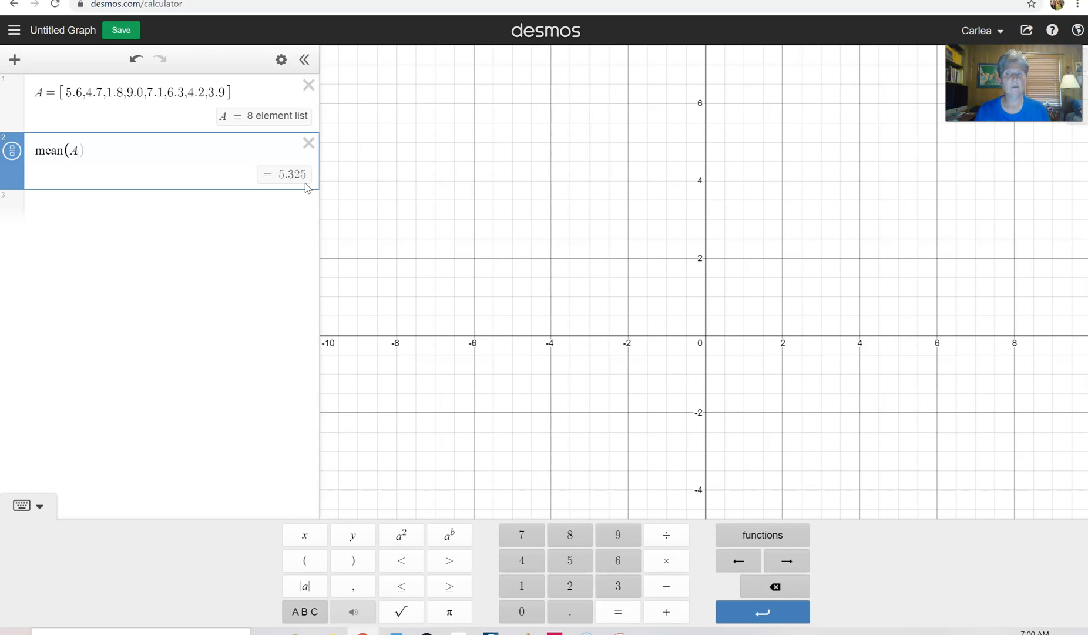
# Step: Start line 3 with stdev, then mistakenly insert a quartile function into it
pyautogui.click(264, 211)
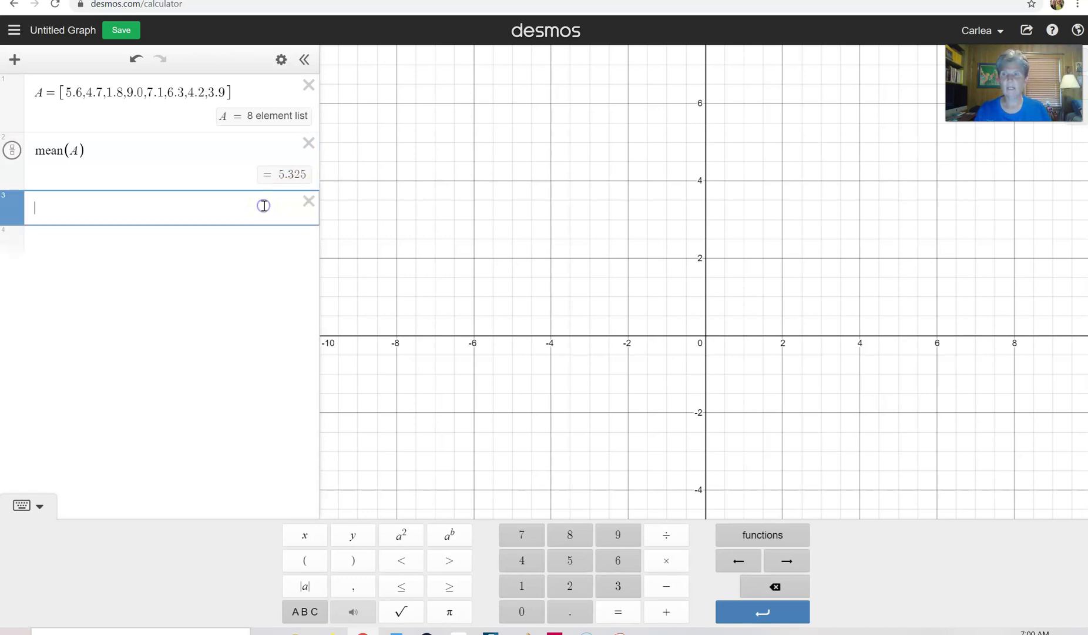
pyautogui.click(750, 541)
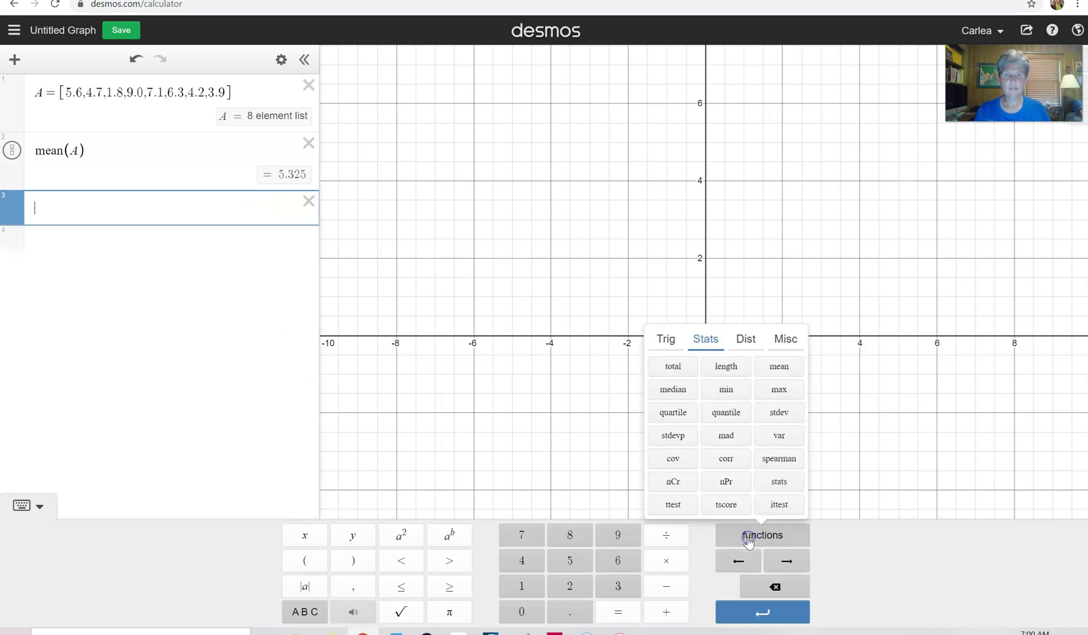
pyautogui.click(788, 415)
pyautogui.write('A')
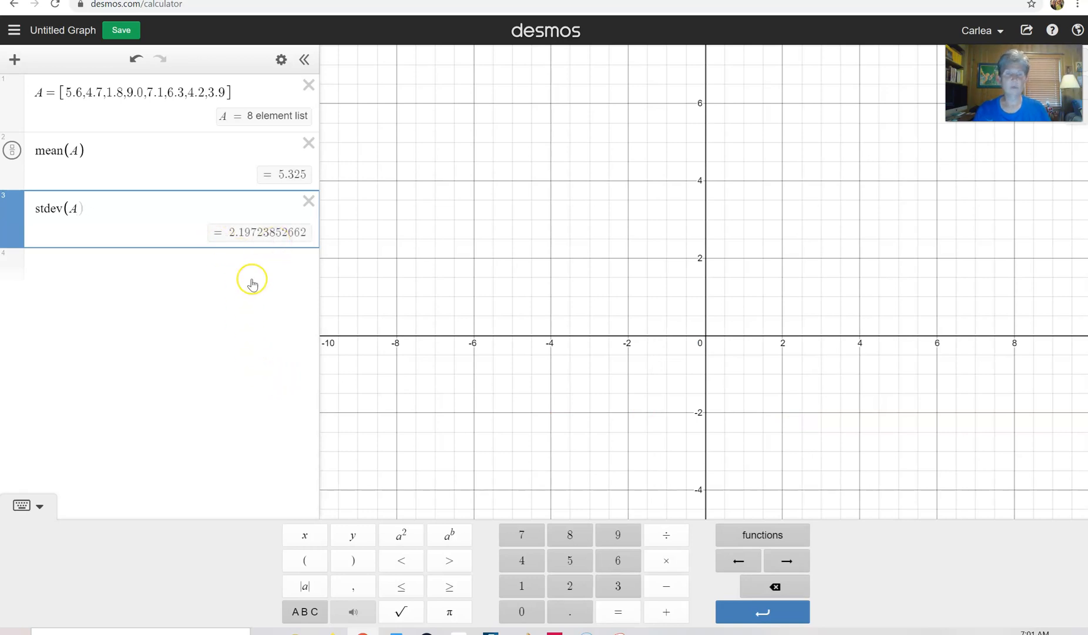
pyautogui.click(761, 534)
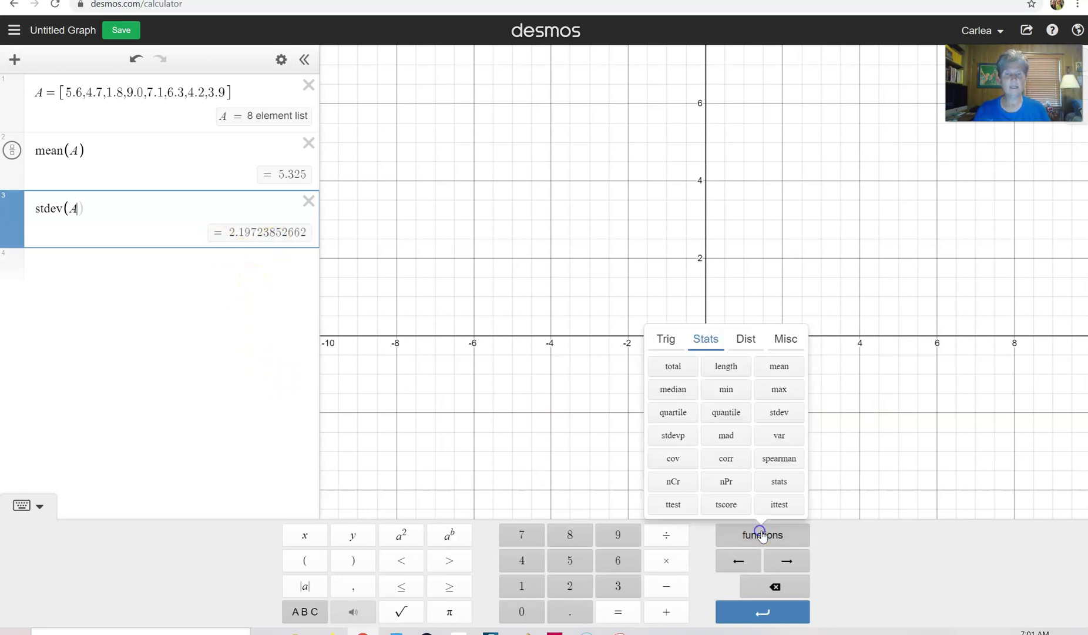
pyautogui.click(672, 412)
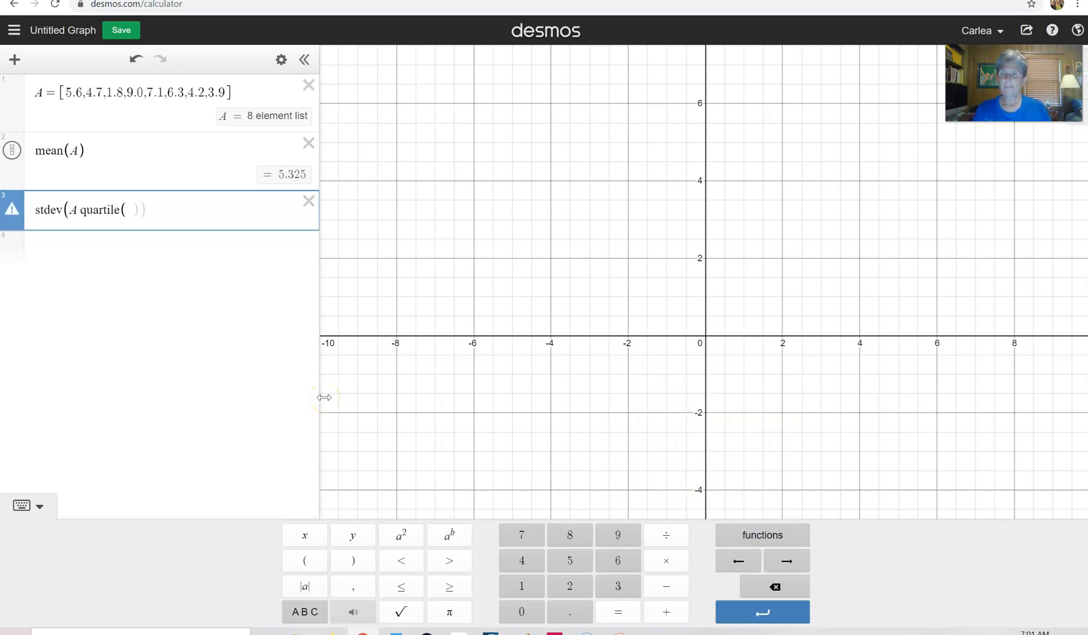
# Step: Clear line 3 and redo it as stdev(A), giving 2.19723852662
pyautogui.click(309, 202)
pyautogui.click(160, 210)
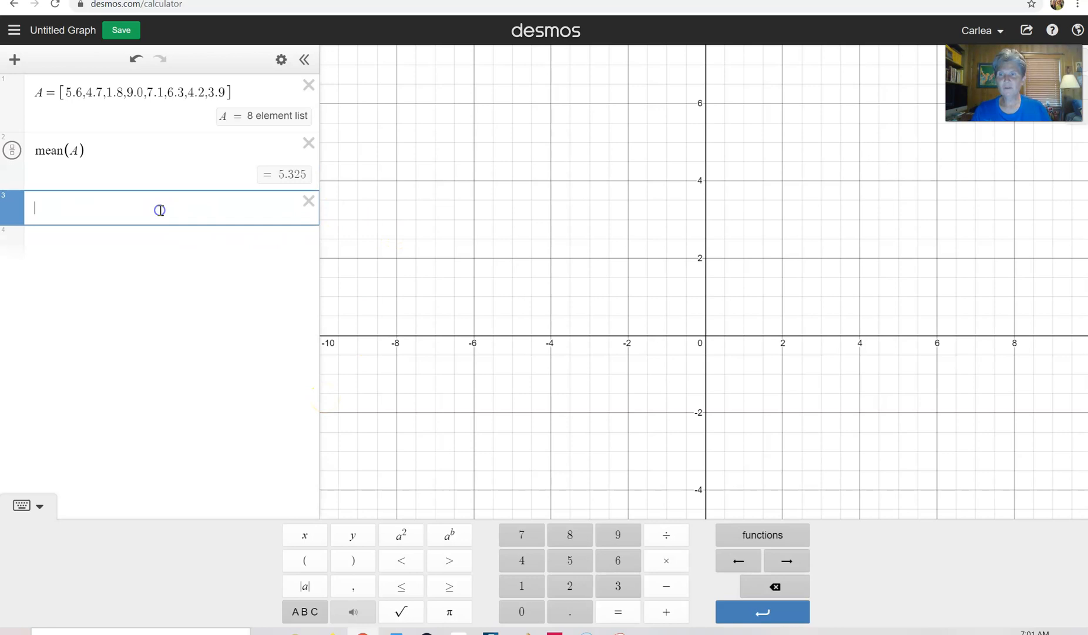
pyautogui.click(748, 536)
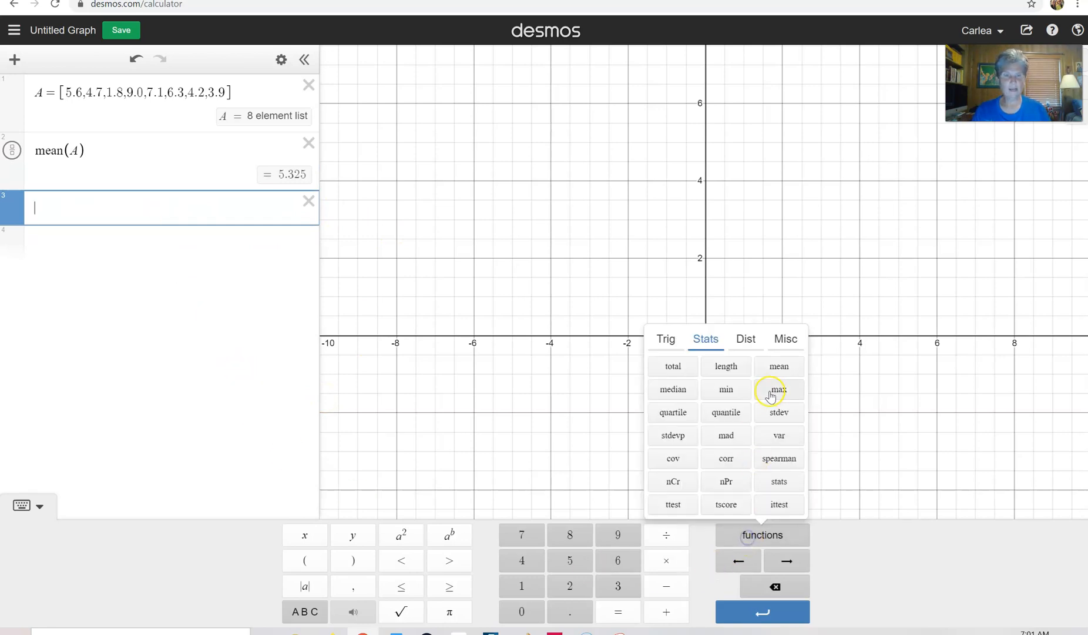
pyautogui.click(778, 412)
pyautogui.write('A')
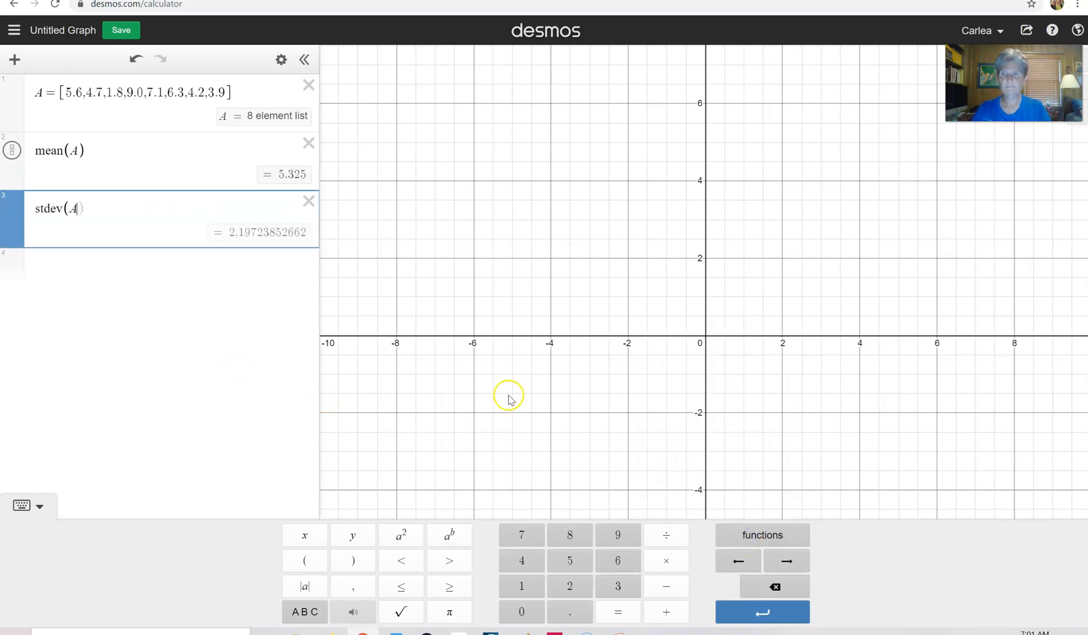
# Step: Compute quartile(A,1) on line 4, giving 4.05
pyautogui.click(264, 268)
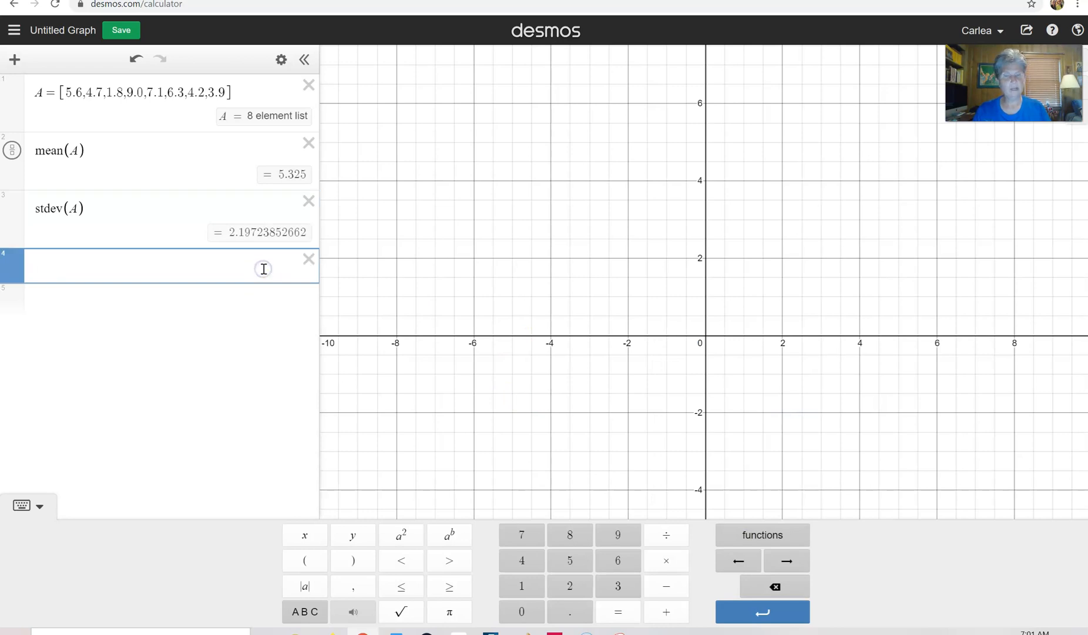
pyautogui.click(761, 535)
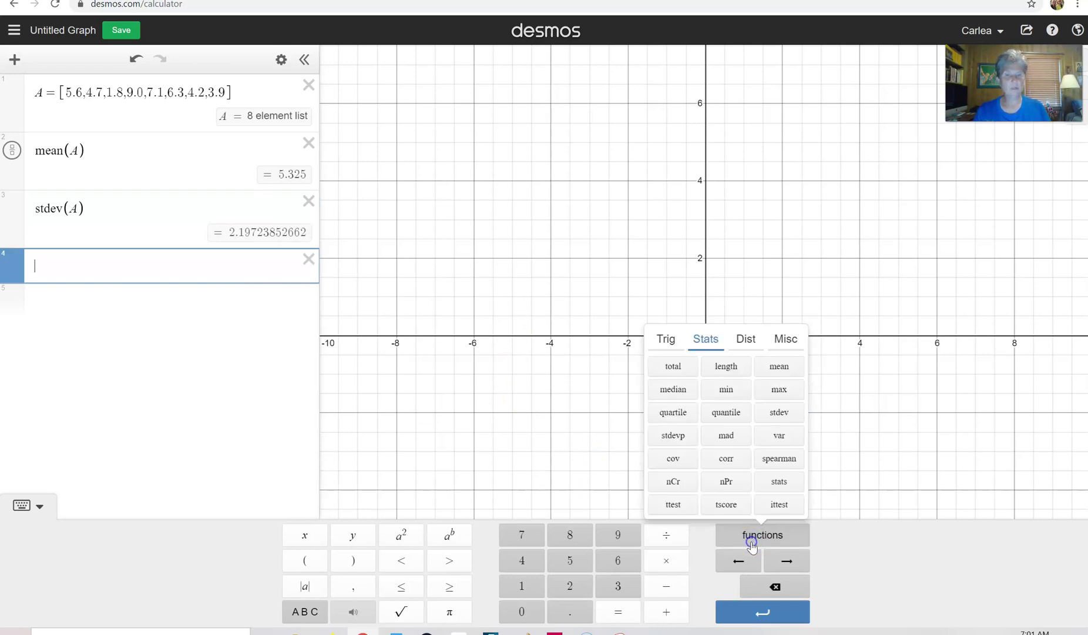
pyautogui.click(679, 430)
pyautogui.write('quartile(A,')
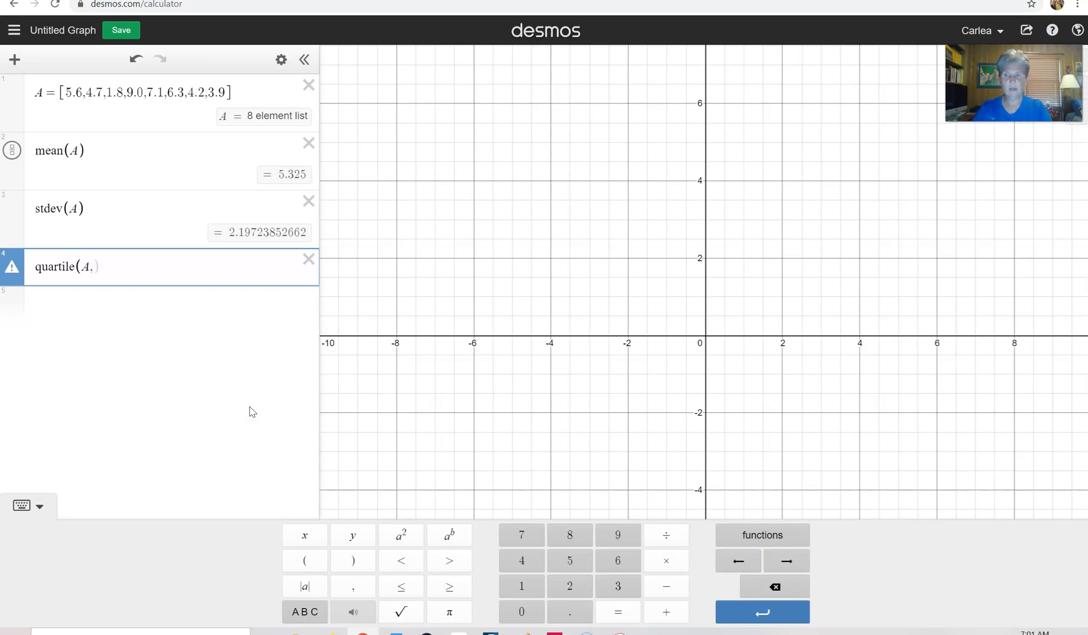
pyautogui.write('1')
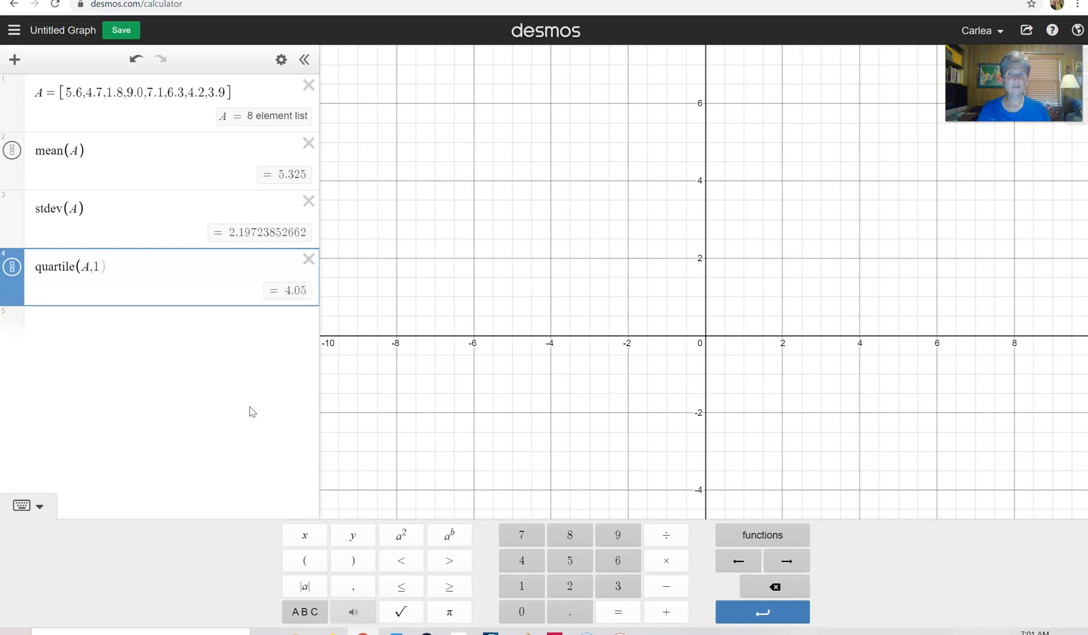
# Step: Start line 5 with a quartile function, then insert var into it by mistake
pyautogui.click(235, 329)
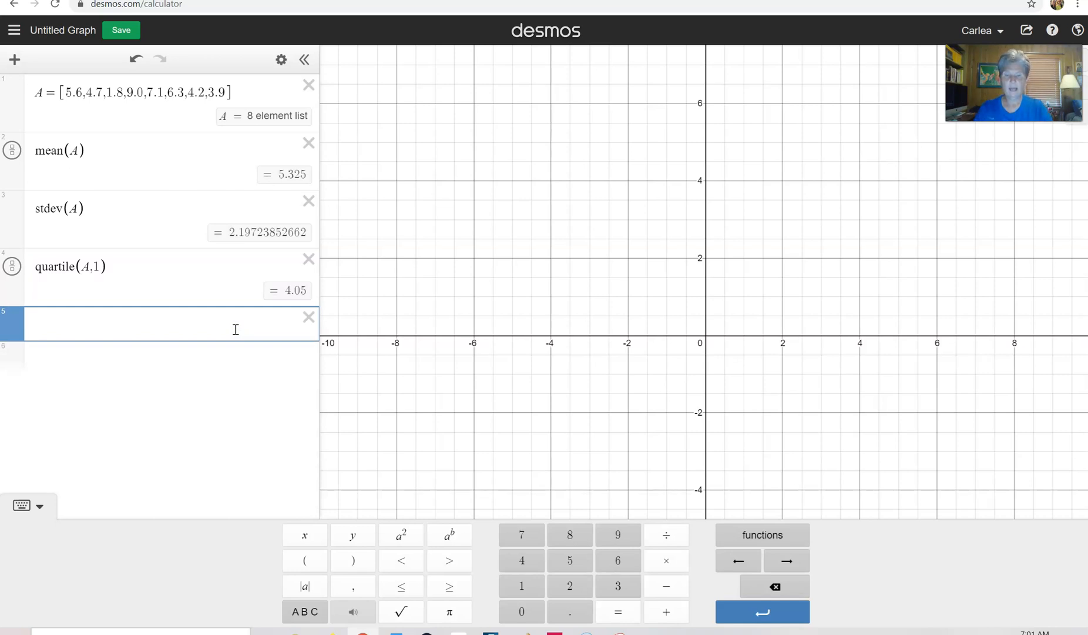
pyautogui.click(763, 535)
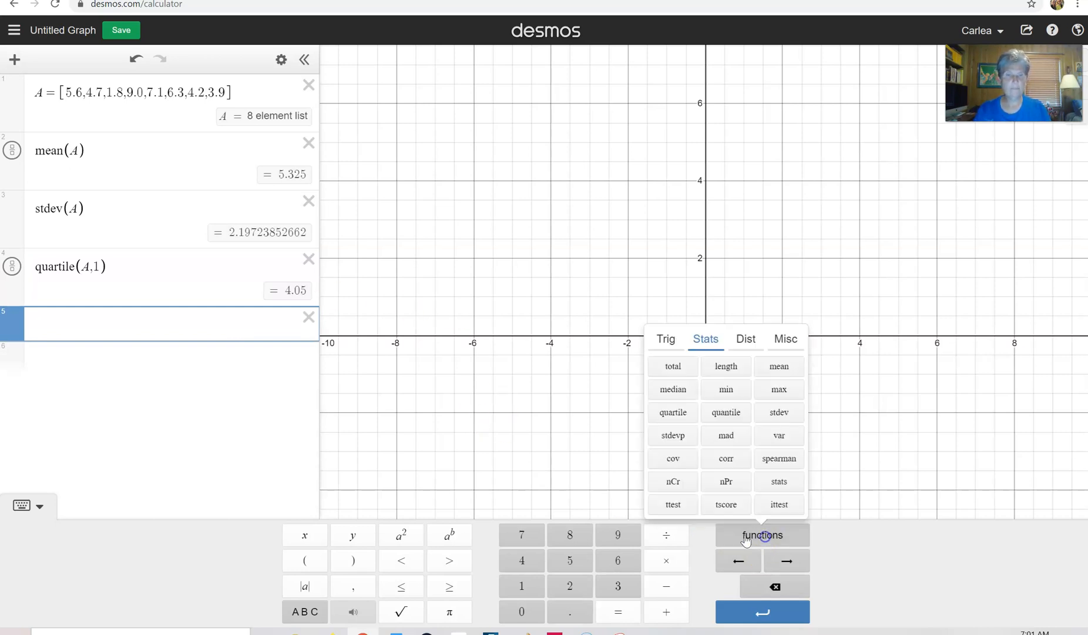
pyautogui.click(674, 412)
pyautogui.write('A,2)')
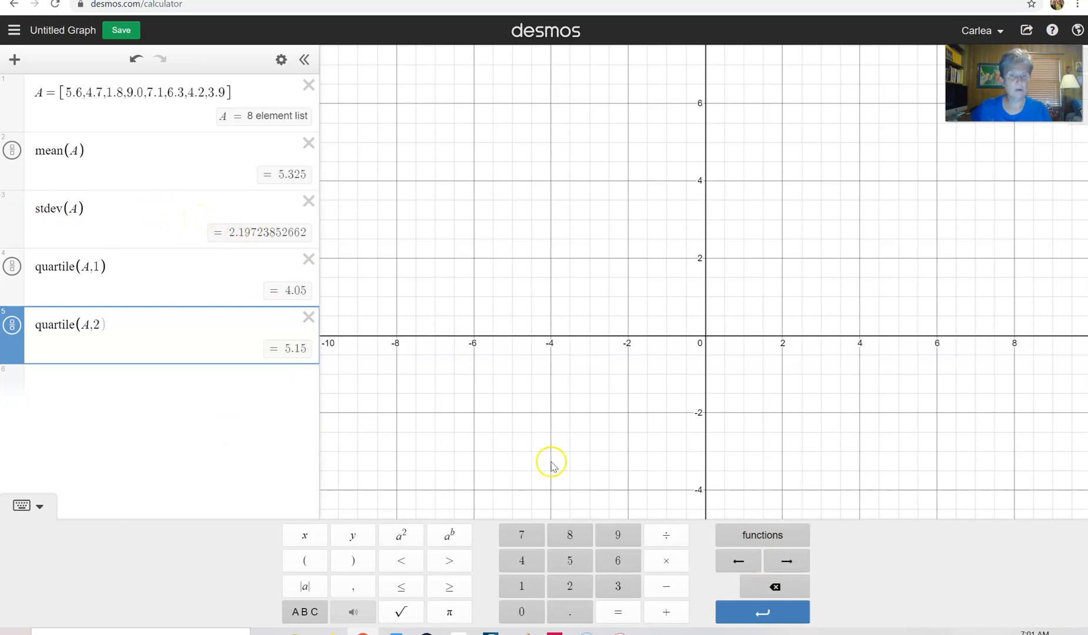
pyautogui.click(770, 535)
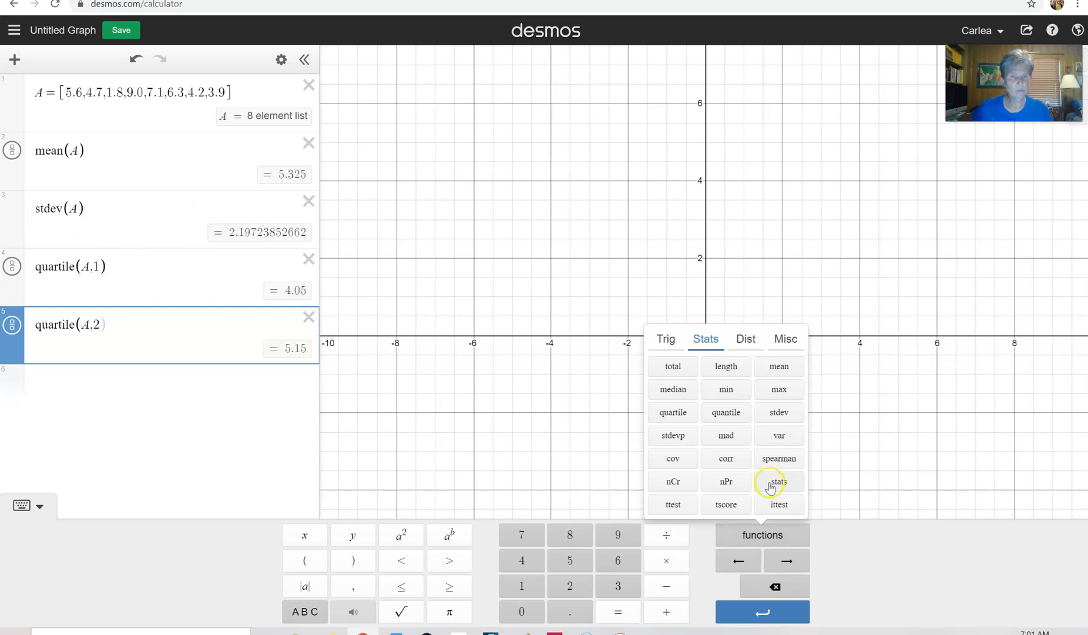
pyautogui.click(779, 434)
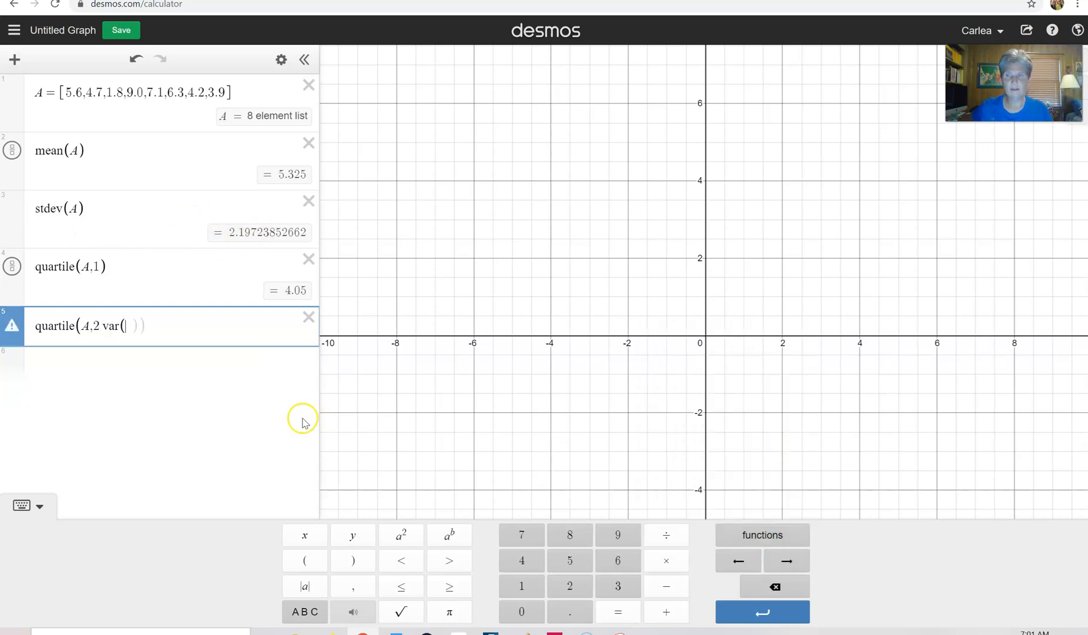
# Step: Clear line 5 and redo it as var(A), giving 4.82785714286
pyautogui.click(309, 318)
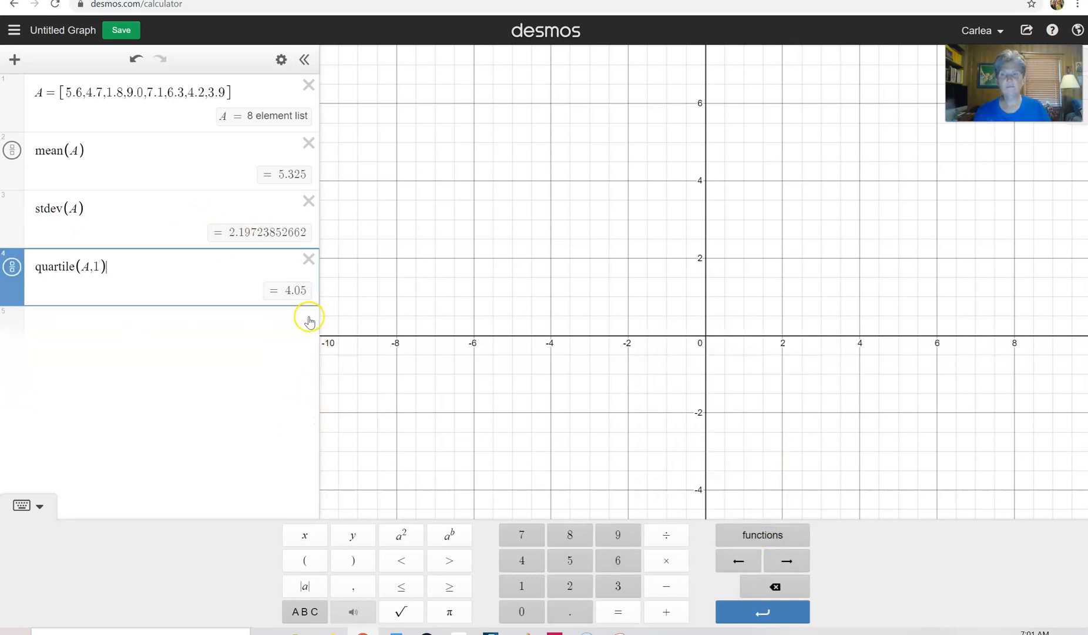
pyautogui.click(242, 331)
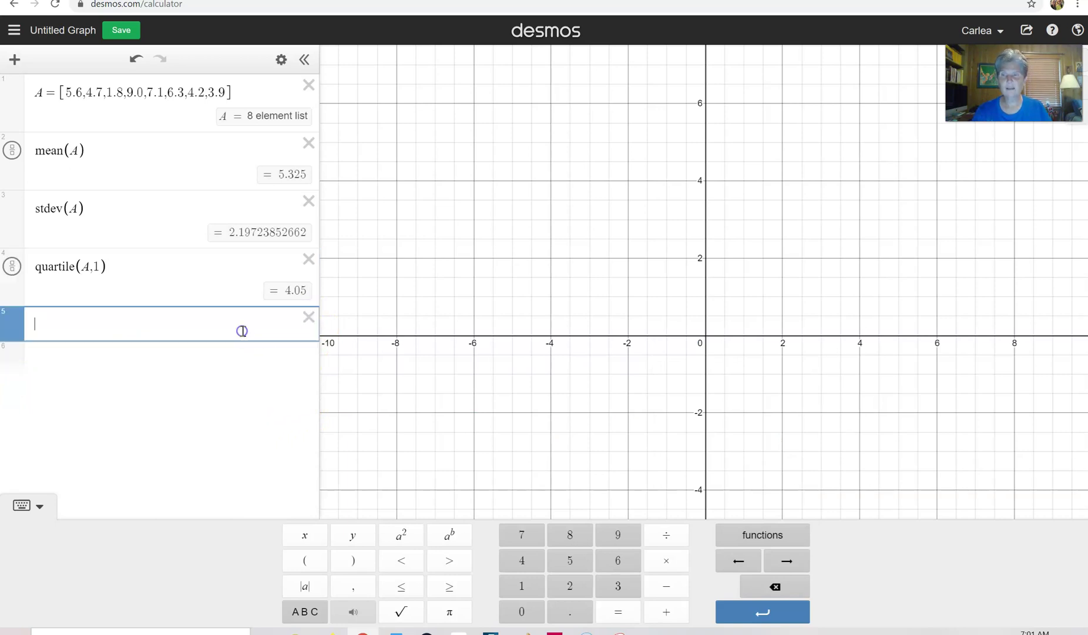
pyautogui.click(762, 534)
pyautogui.click(778, 435)
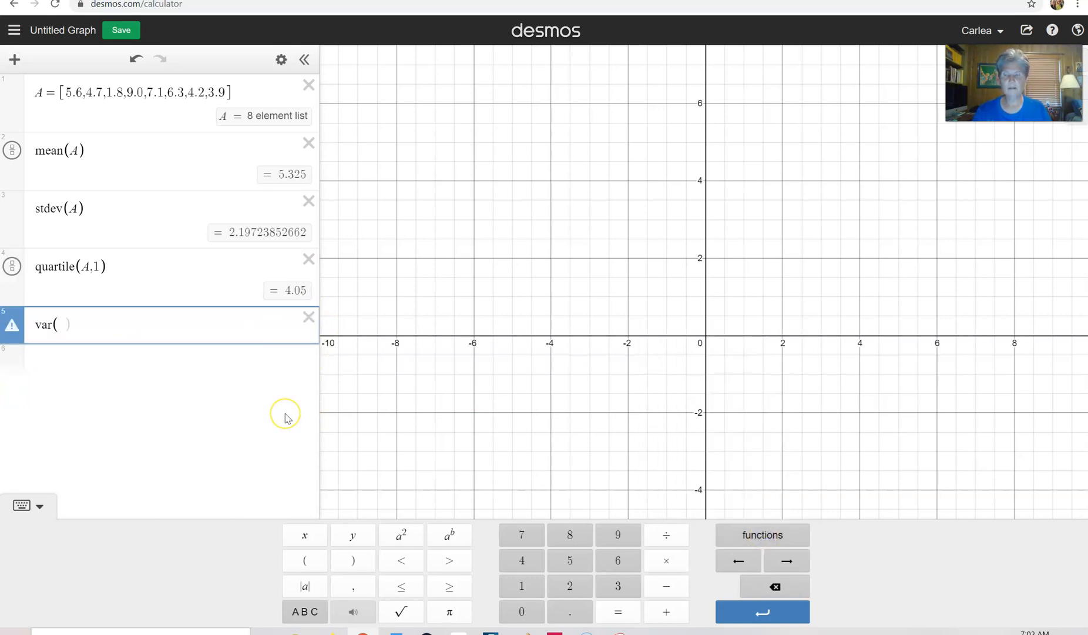
pyautogui.write('A')
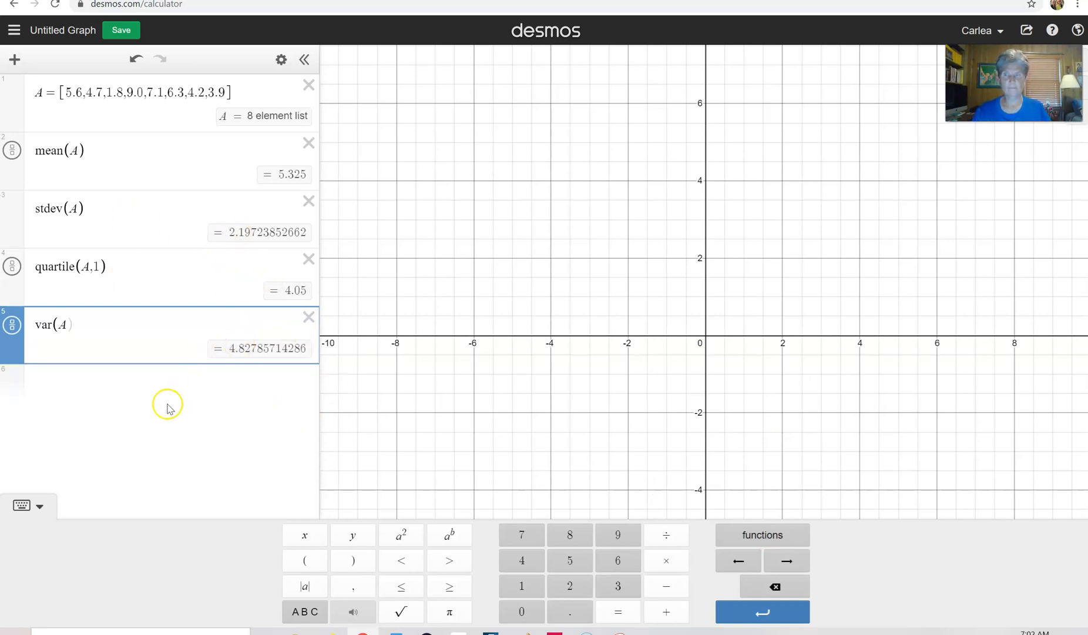
# Step: Add an empty line 6 and bring up the Stats functions list again
pyautogui.click(251, 376)
pyautogui.click(755, 534)
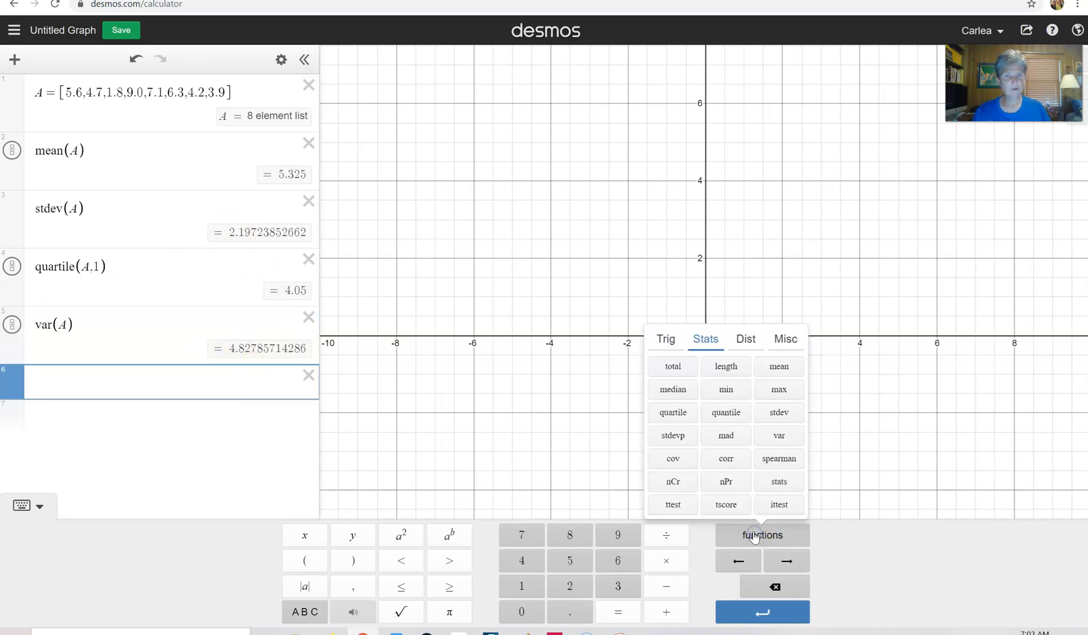